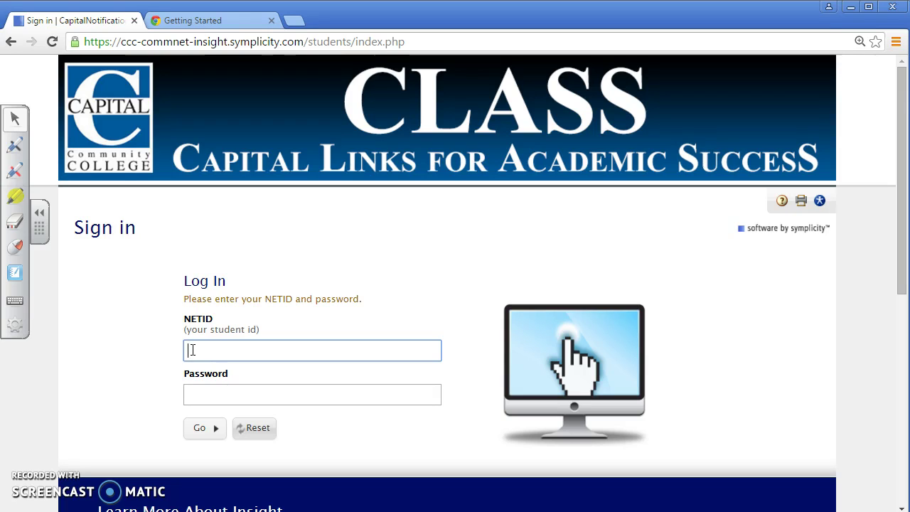
Step: Sign in to the CLASS portal with the student ID and account password
{"action": "type", "text": "99999999"}
{"action": "key", "text": "Tab"}
{"action": "type", "text": "pas"}
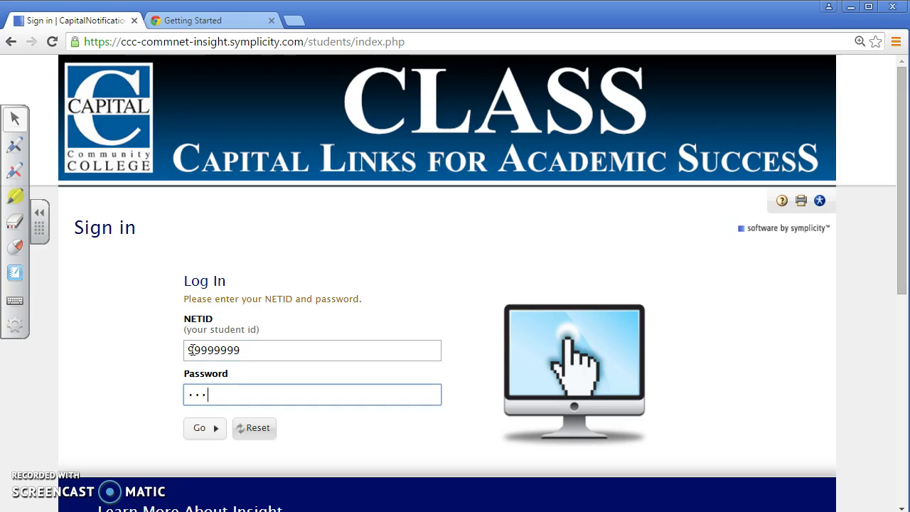
{"action": "type", "text": "sword1"}
{"action": "left_click", "coordinate": [199, 428]}
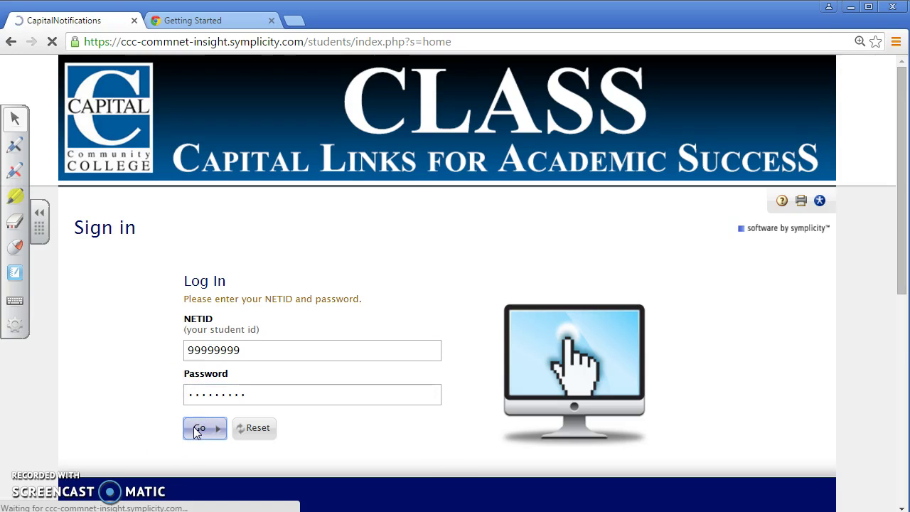
Step: Decline saving the password, go to the Advising Appointment page and open a new request form
{"action": "left_click", "coordinate": [836, 146]}
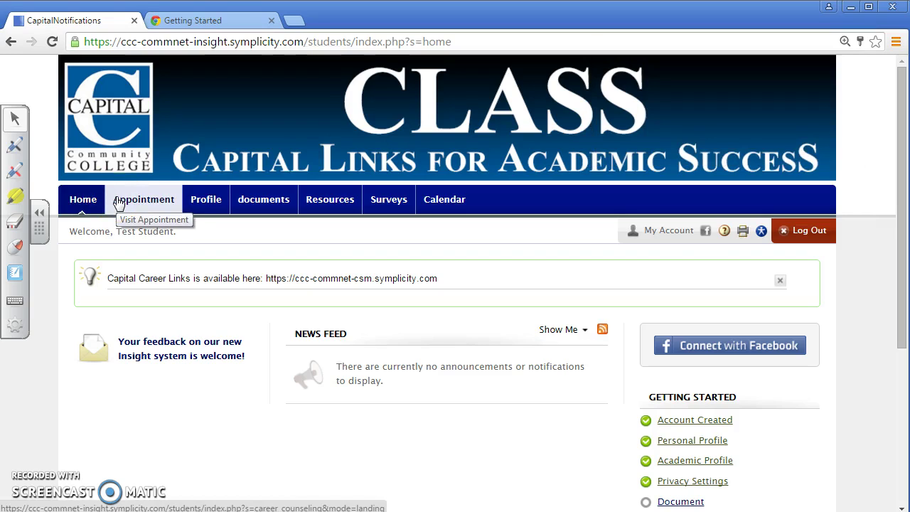
{"action": "left_click", "coordinate": [119, 205]}
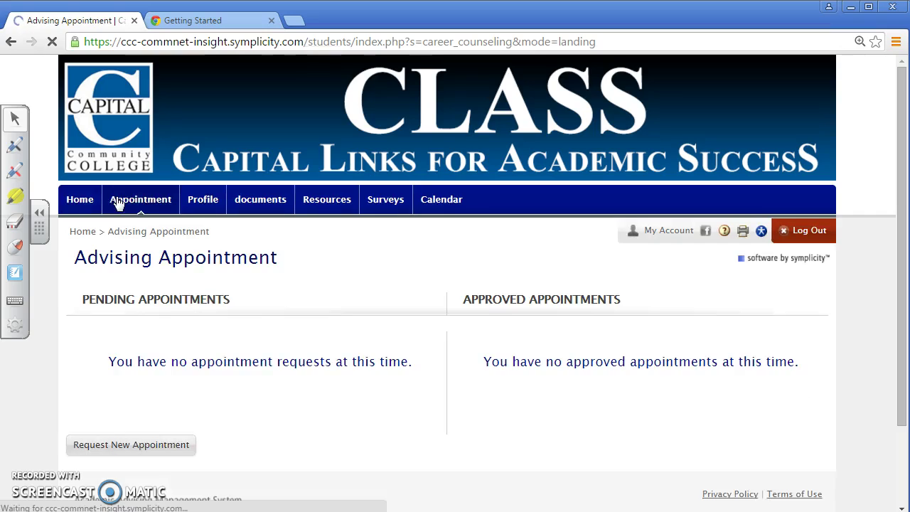
{"action": "scroll", "coordinate": [118, 204], "scroll_direction": "down", "scroll_amount": 1}
{"action": "scroll", "coordinate": [119, 204], "scroll_direction": "down", "scroll_amount": 1}
{"action": "left_click", "coordinate": [104, 354]}
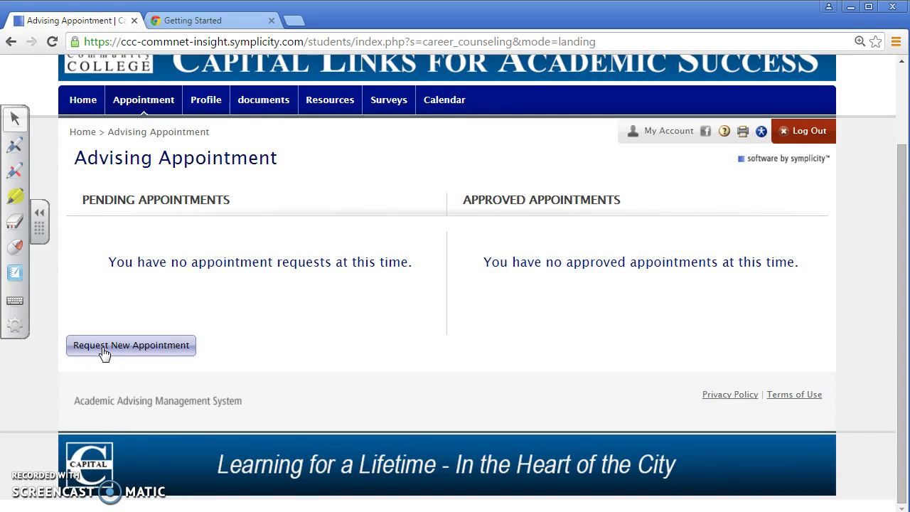
{"action": "left_click", "coordinate": [103, 353]}
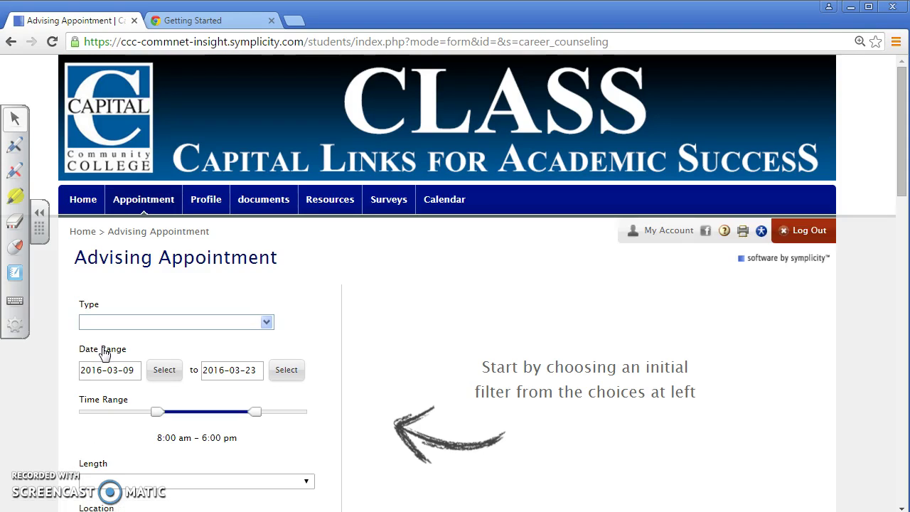
Step: Start a new appointment request with type Course Selection/Advising
{"action": "left_click", "coordinate": [83, 306]}
{"action": "scroll", "coordinate": [85, 309], "scroll_direction": "down", "scroll_amount": 1}
{"action": "scroll", "coordinate": [83, 302], "scroll_direction": "down", "scroll_amount": 3}
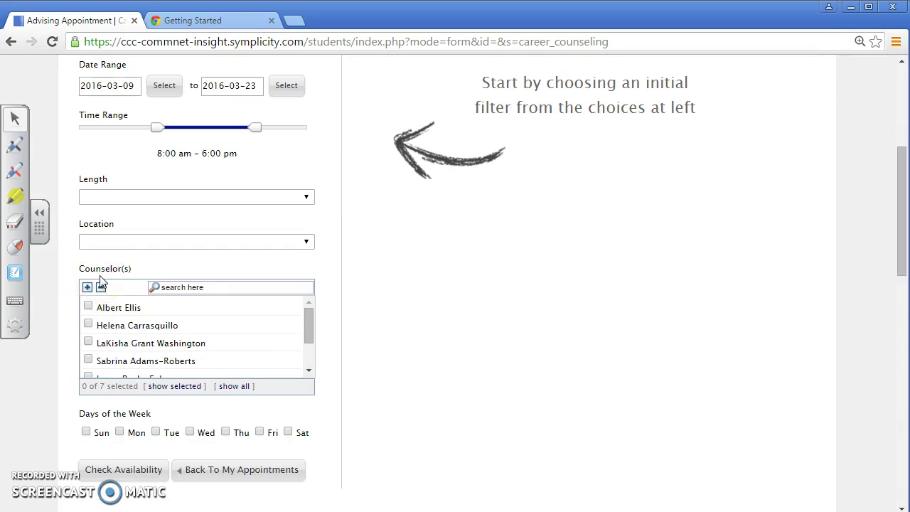
{"action": "scroll", "coordinate": [101, 281], "scroll_direction": "up", "scroll_amount": 3}
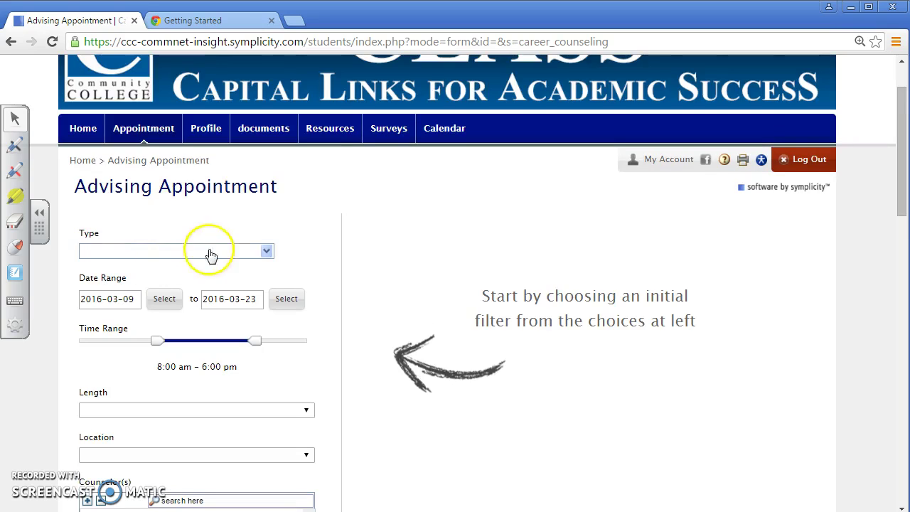
{"action": "left_click", "coordinate": [267, 254]}
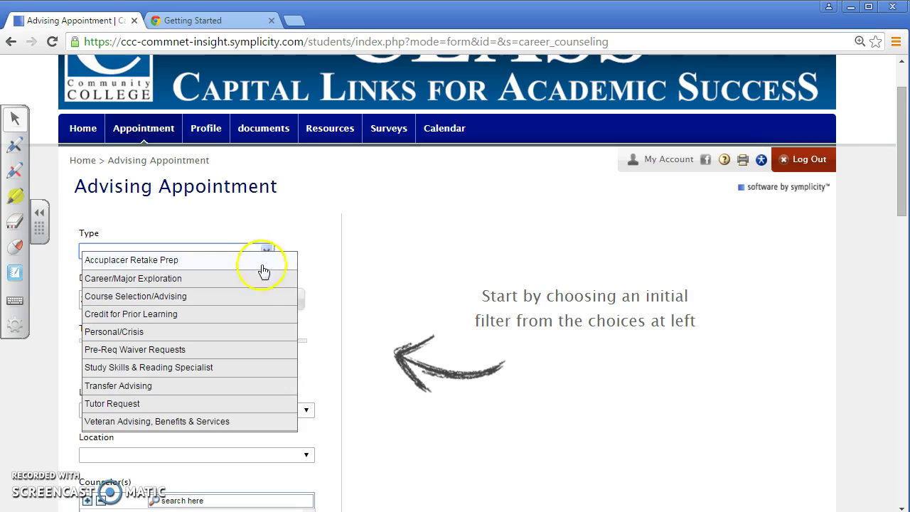
{"action": "left_click", "coordinate": [242, 300]}
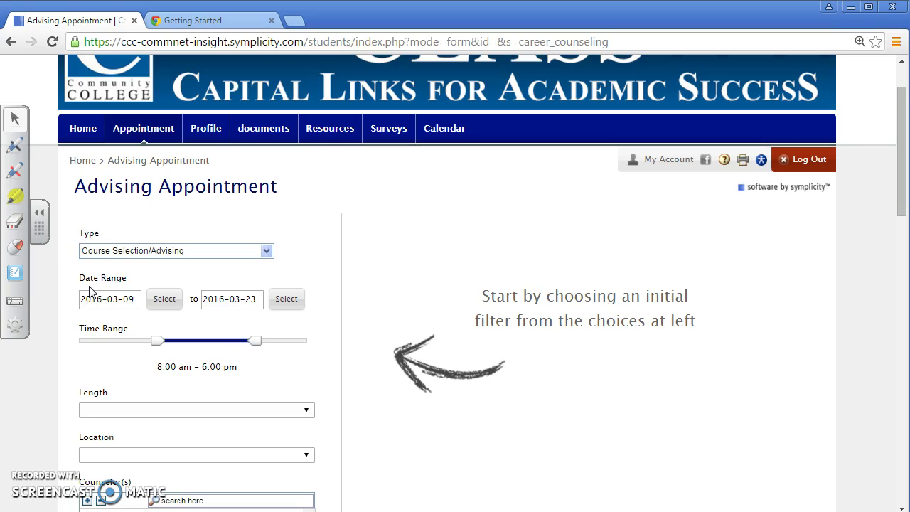
Step: Set the request's date range from 2016-03-14 to 2016-03-18
{"action": "left_click", "coordinate": [163, 299]}
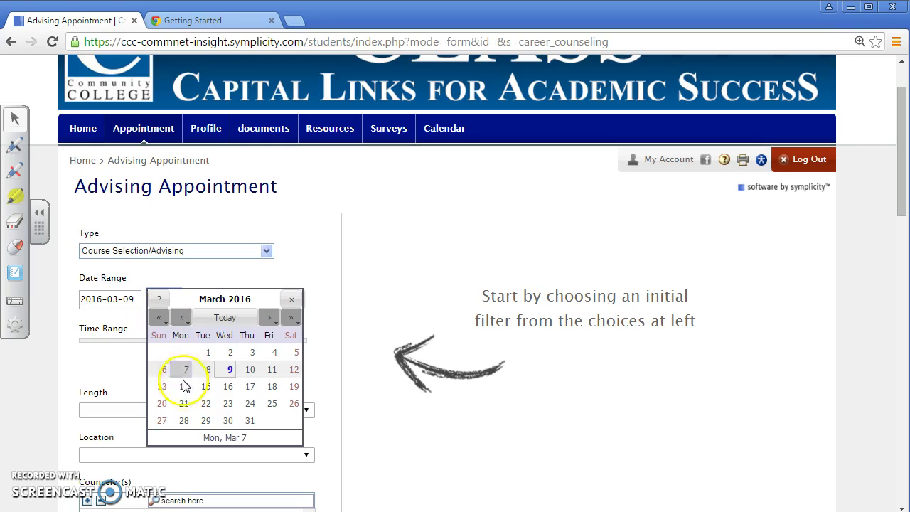
{"action": "left_click", "coordinate": [183, 387]}
{"action": "left_click", "coordinate": [284, 298]}
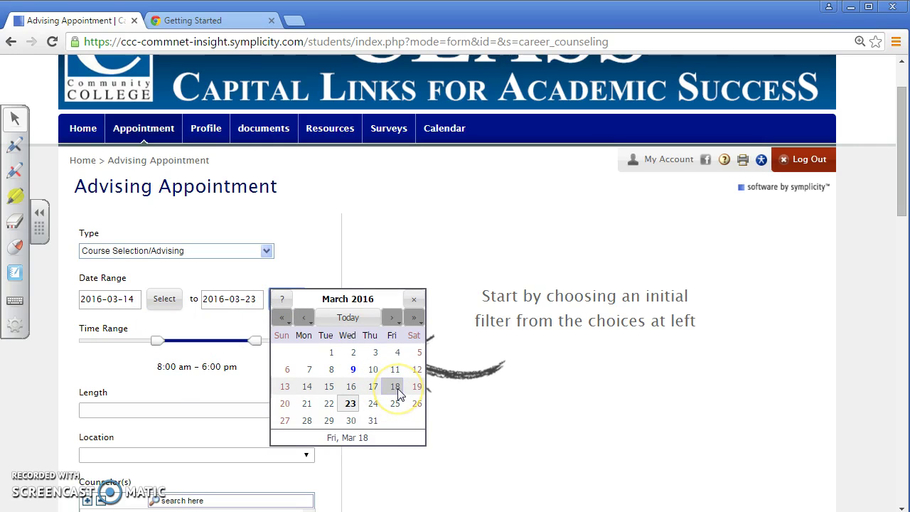
{"action": "left_click", "coordinate": [396, 386]}
{"action": "scroll", "coordinate": [340, 379], "scroll_direction": "down", "scroll_amount": 2}
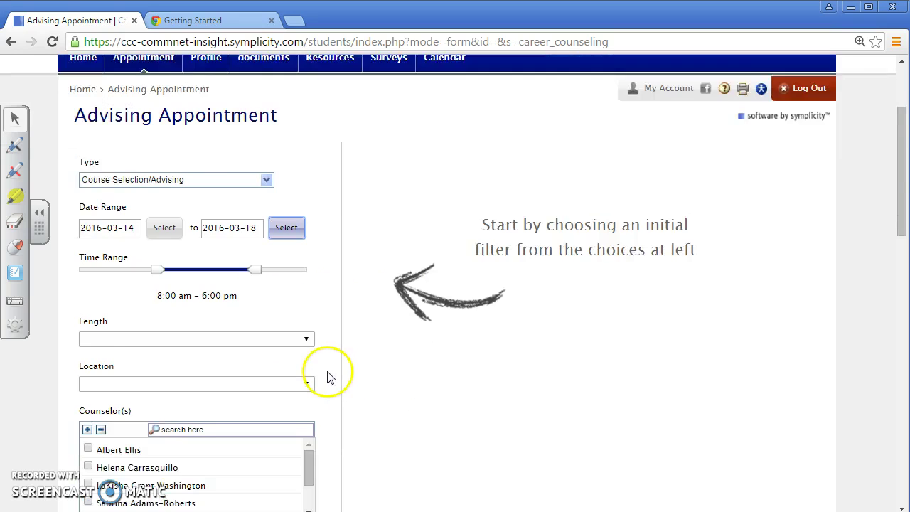
{"action": "scroll", "coordinate": [327, 376], "scroll_direction": "down", "scroll_amount": 3}
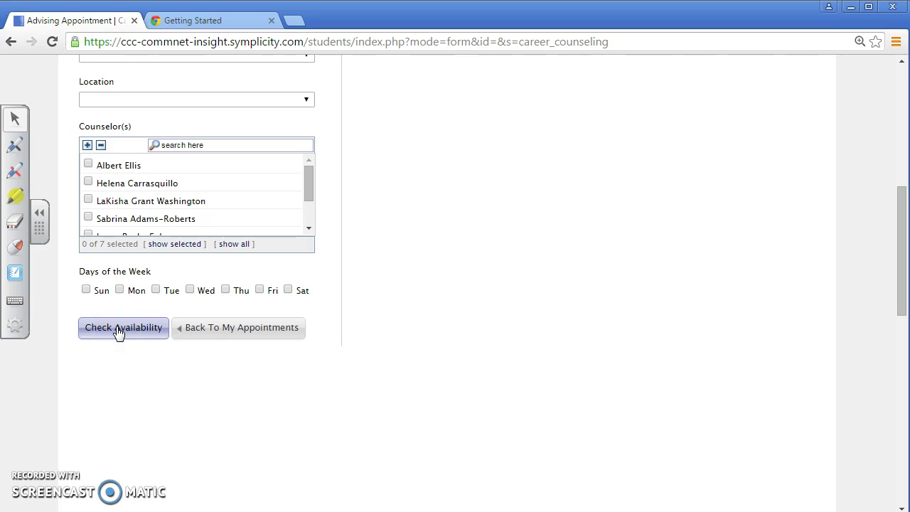
Step: Check availability and review slots from Monday, March 14, 2016, starting at 9:00 am
{"action": "left_click", "coordinate": [119, 332]}
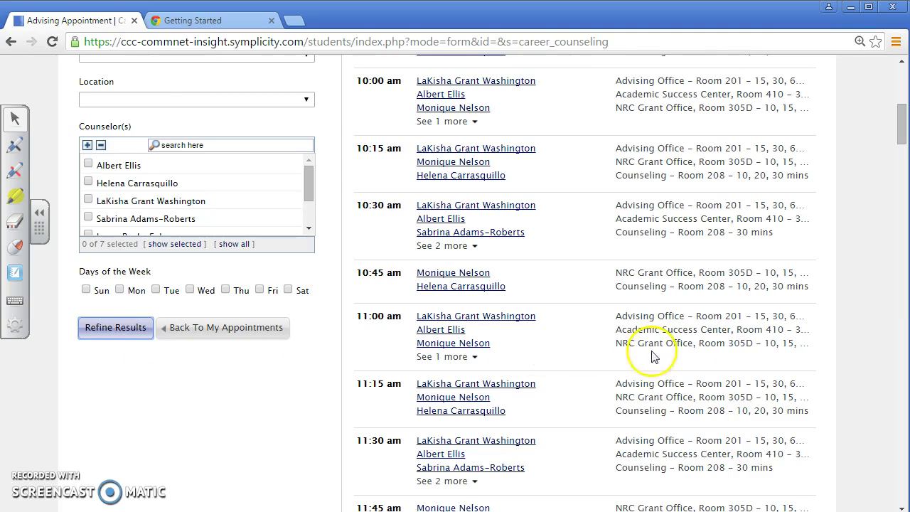
{"action": "scroll", "coordinate": [591, 349], "scroll_direction": "up", "scroll_amount": 5}
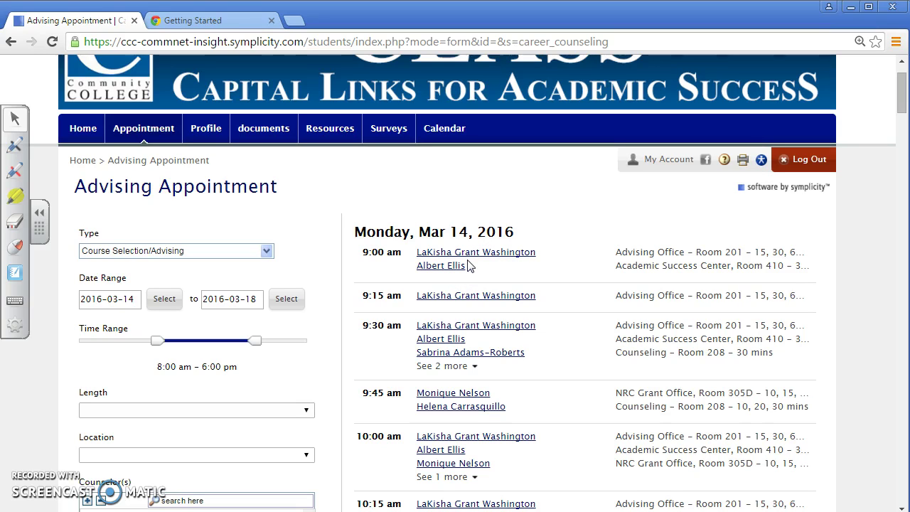
{"action": "scroll", "coordinate": [468, 265], "scroll_direction": "down", "scroll_amount": 2}
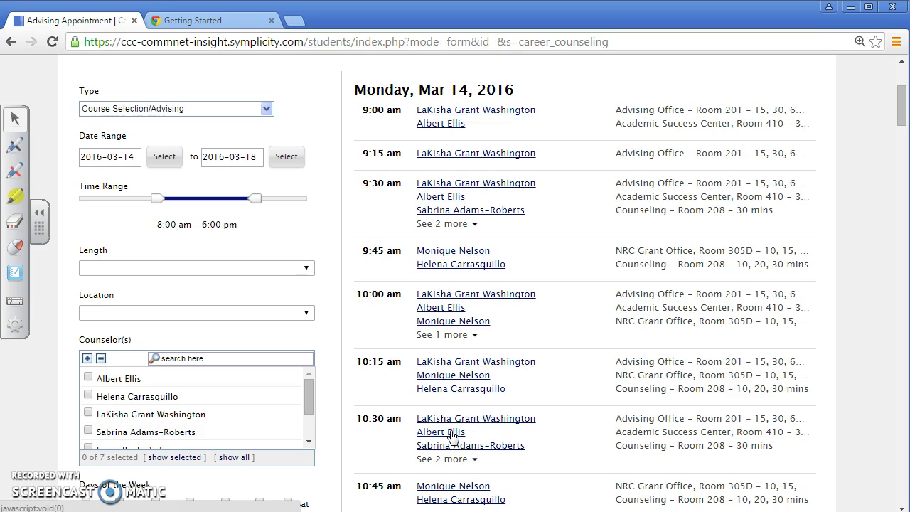
Step: Book the 10:30 am Academic Success Center slot with note 'I am interested in the Biotechnology program.'
{"action": "left_click", "coordinate": [451, 433]}
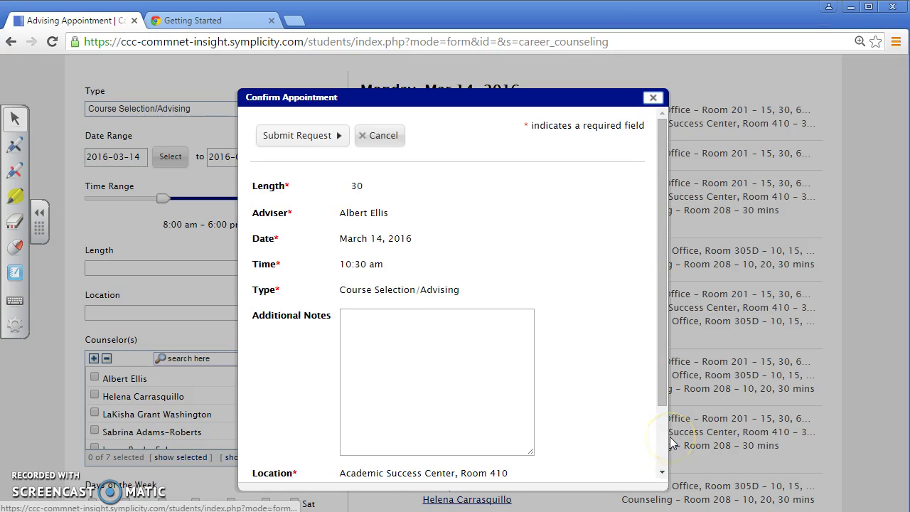
{"action": "left_click", "coordinate": [473, 370]}
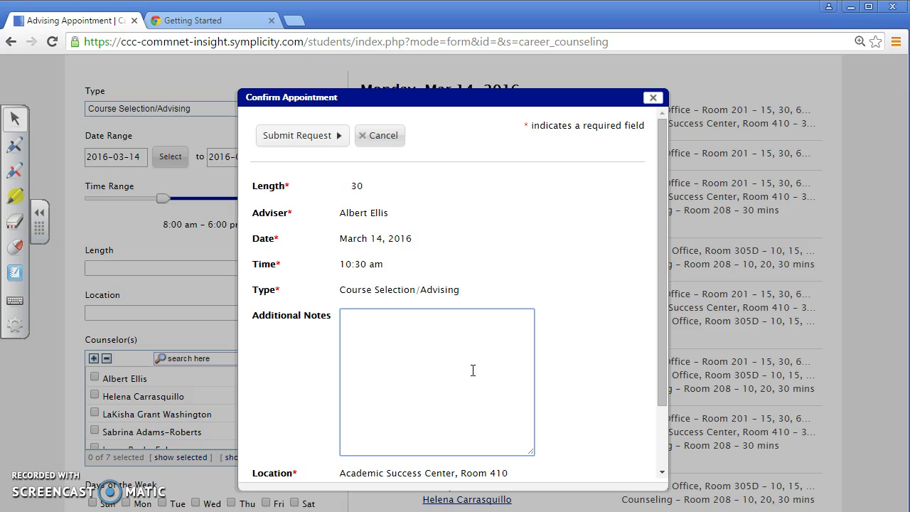
{"action": "type", "text": "am interested in the Bio"}
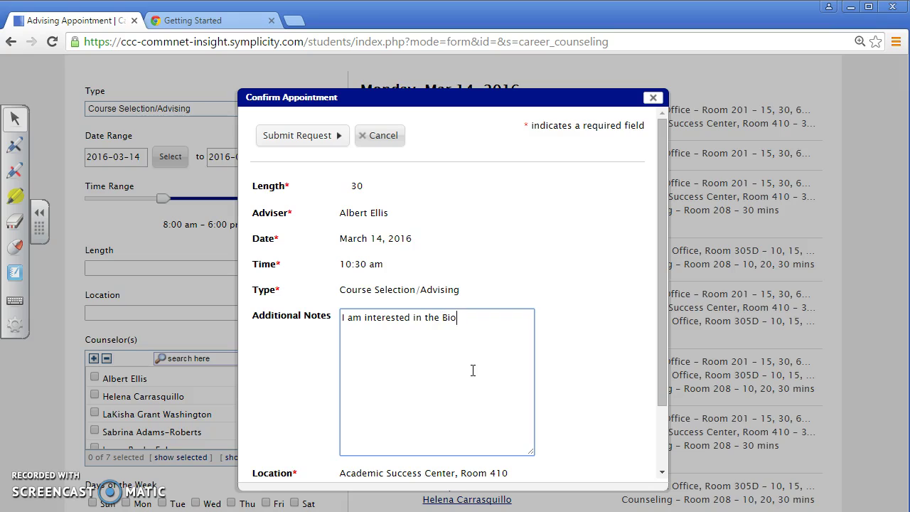
{"action": "type", "text": "technology program."}
{"action": "scroll", "coordinate": [473, 370], "scroll_direction": "down", "scroll_amount": 2}
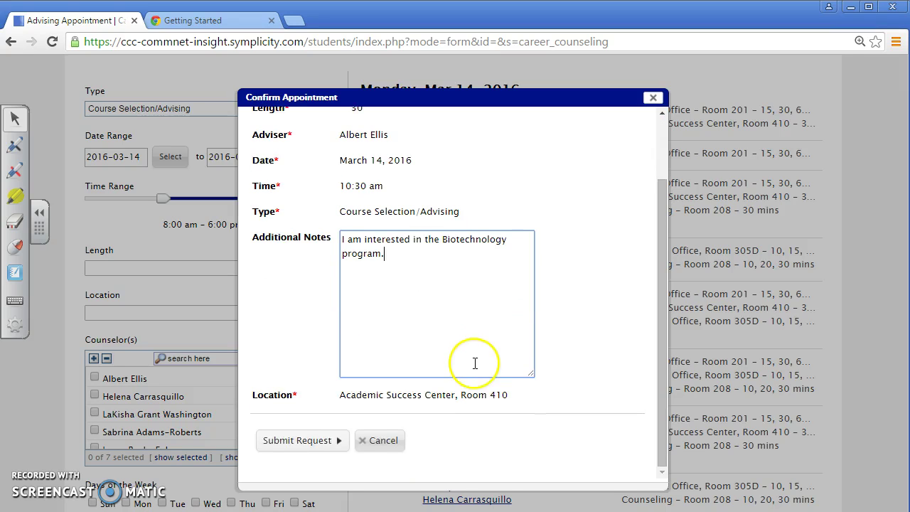
Step: Submit the request so the pending March 14, 10:30 am Room 410 appointment is listed
{"action": "left_click", "coordinate": [306, 448]}
{"action": "left_click", "coordinate": [306, 447]}
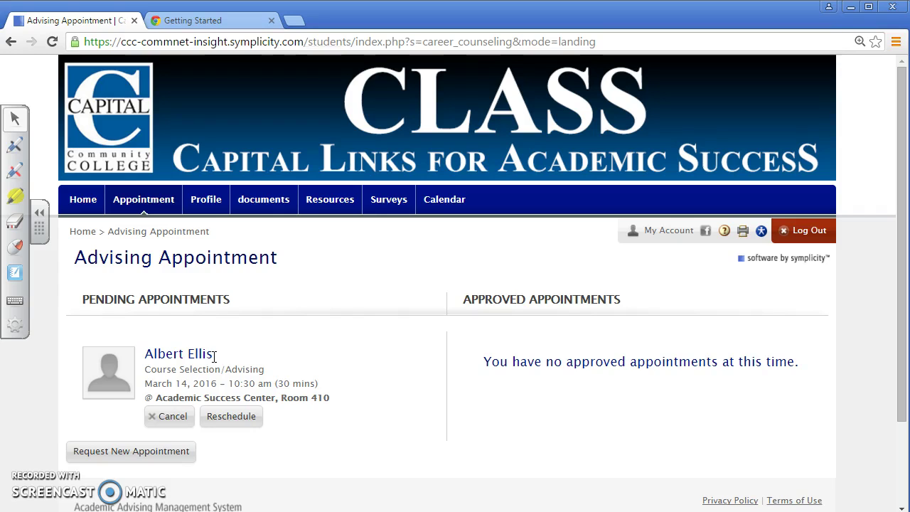
{"action": "left_click", "coordinate": [118, 448]}
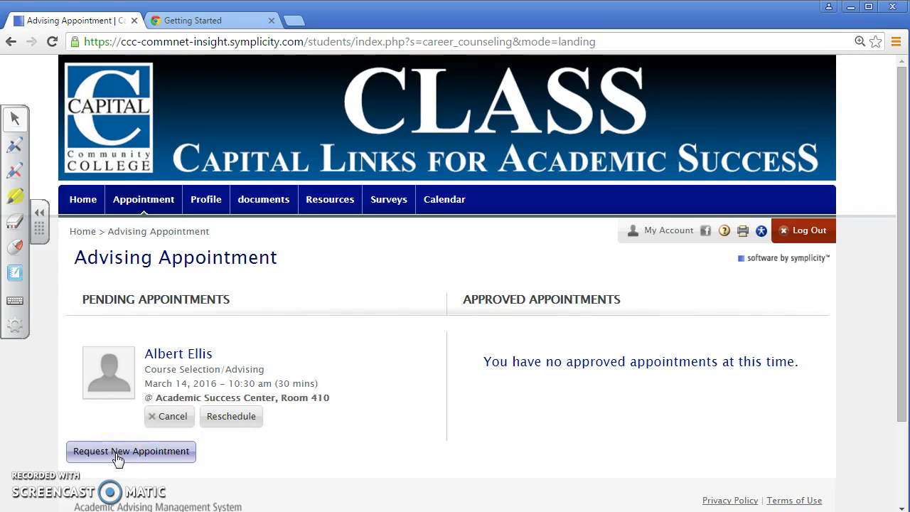